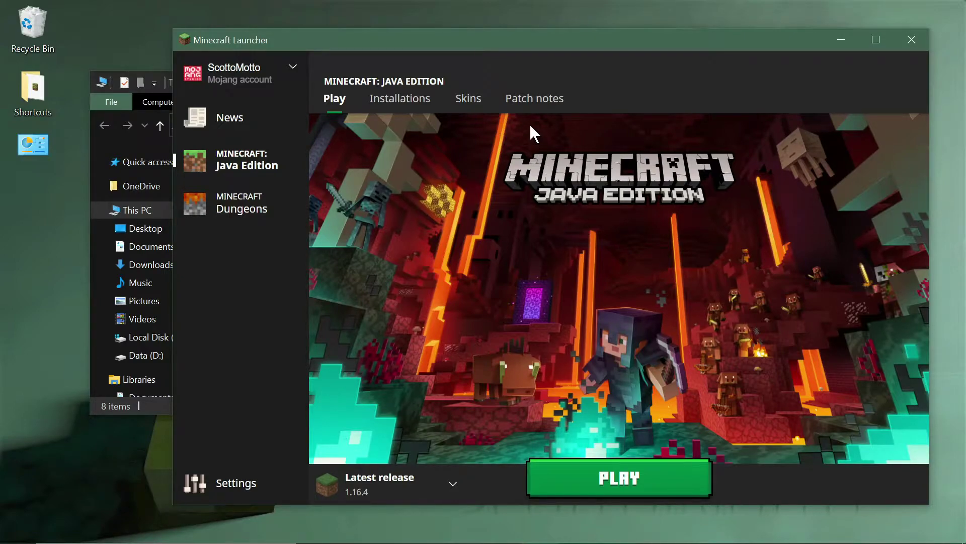
- Include snapshots in the Java Edition patch notes and skim the Snapshot 20w51a notes
{"action": "left_click", "coordinate": [531, 99]}
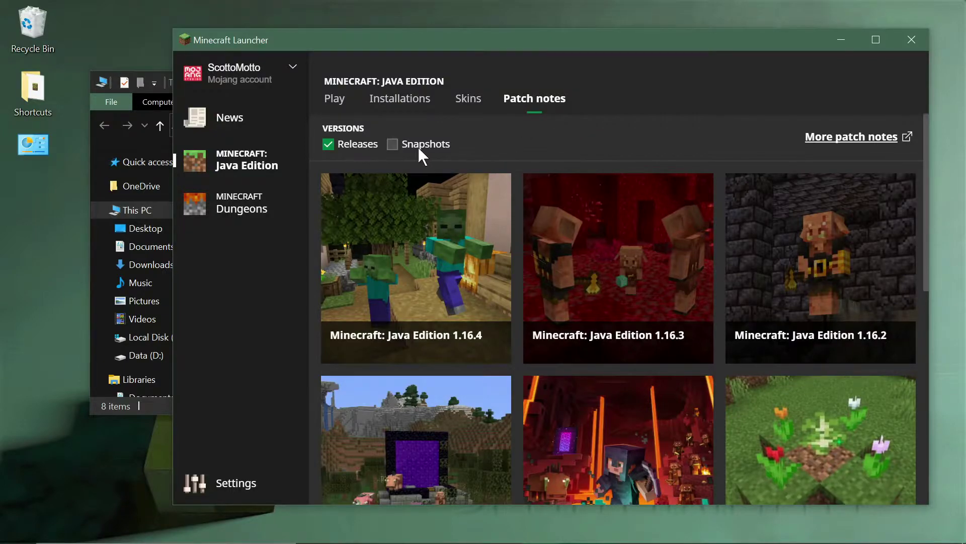
{"action": "left_click", "coordinate": [391, 143]}
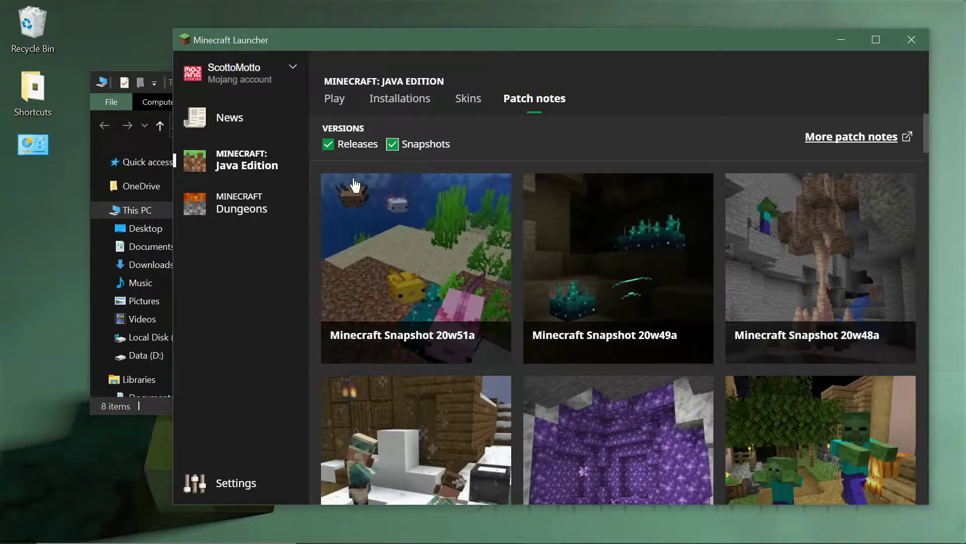
{"action": "left_click", "coordinate": [409, 274]}
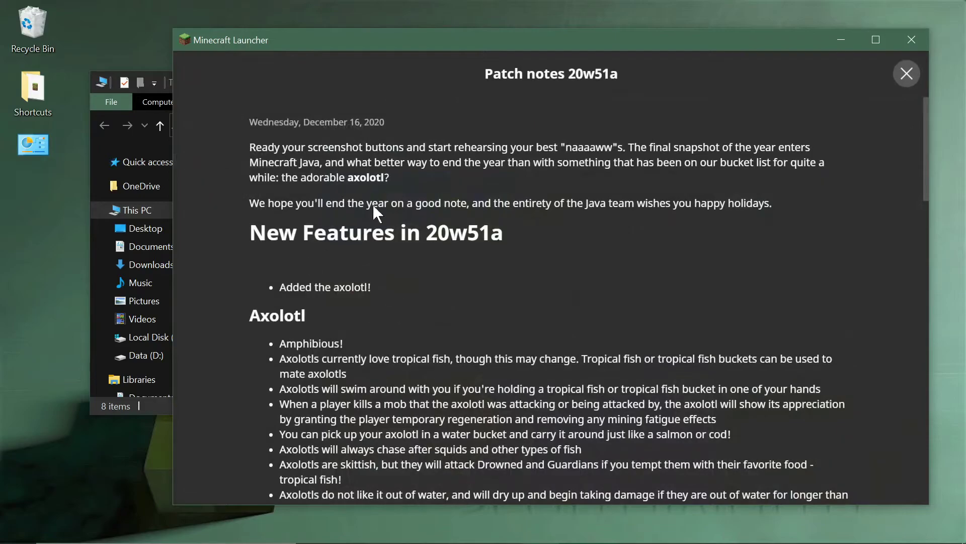
{"action": "scroll", "coordinate": [399, 390], "scroll_direction": "down", "scroll_amount": 6}
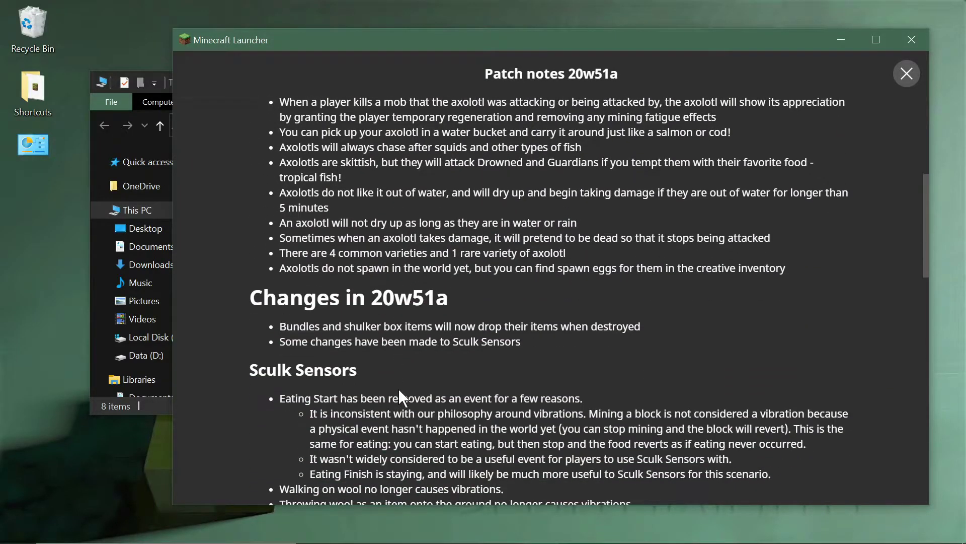
{"action": "scroll", "coordinate": [399, 395], "scroll_direction": "down", "scroll_amount": 15}
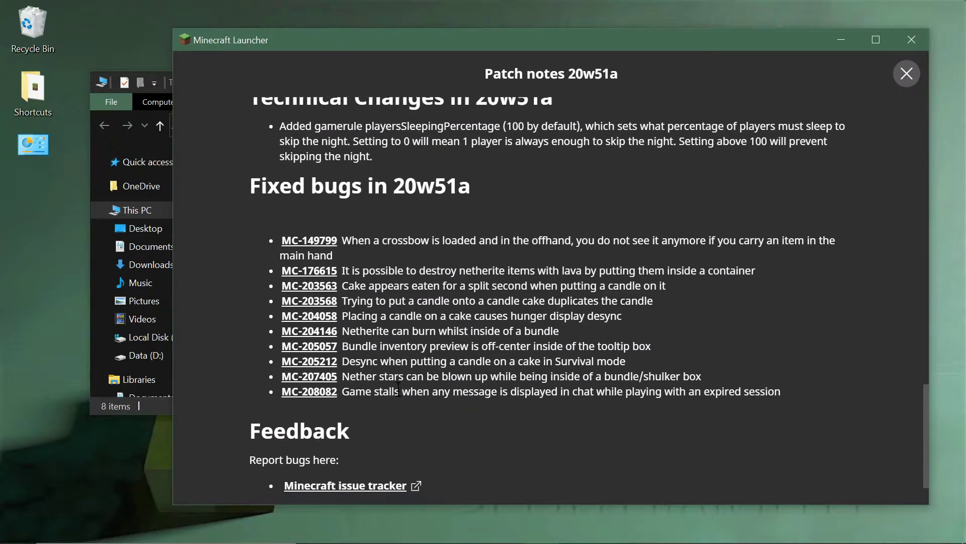
{"action": "scroll", "coordinate": [397, 389], "scroll_direction": "up", "scroll_amount": 15}
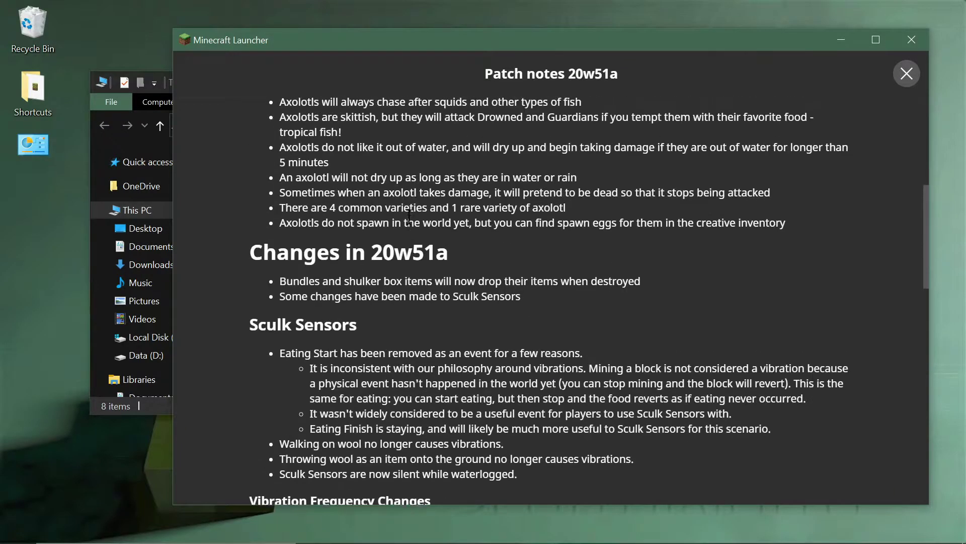
{"action": "scroll", "coordinate": [409, 215], "scroll_direction": "up", "scroll_amount": 7}
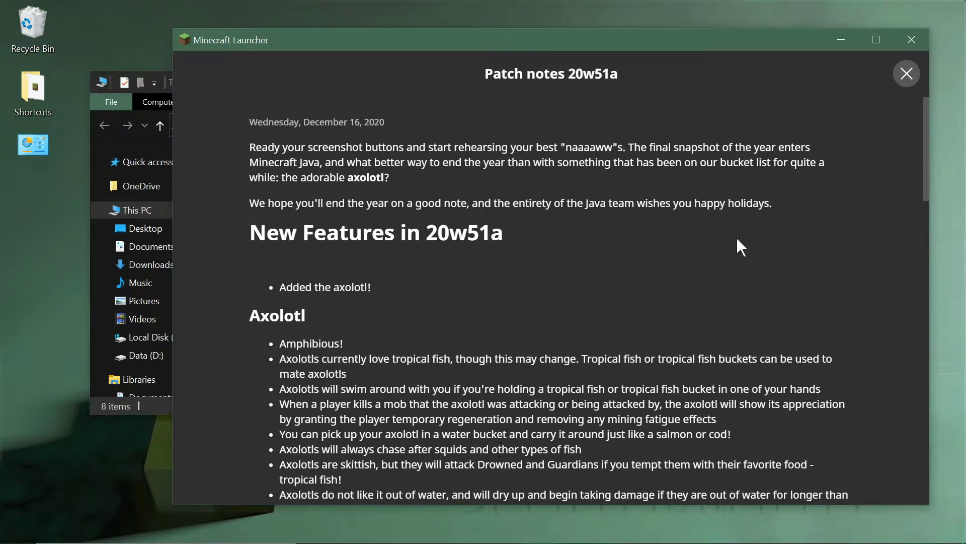
{"action": "left_click", "coordinate": [899, 81]}
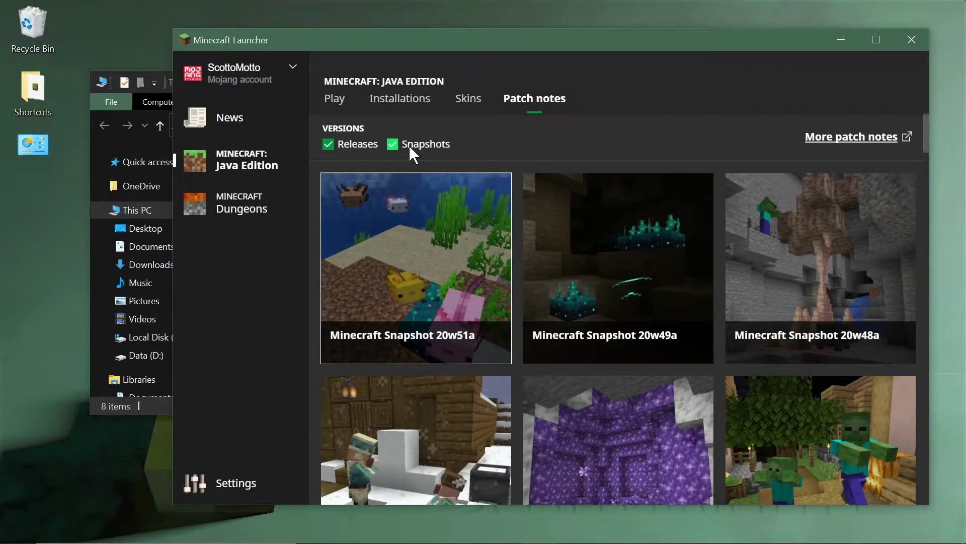
- Reopen the Snapshot 20w51a patch notes, read through them, and close them
{"action": "left_click", "coordinate": [388, 216]}
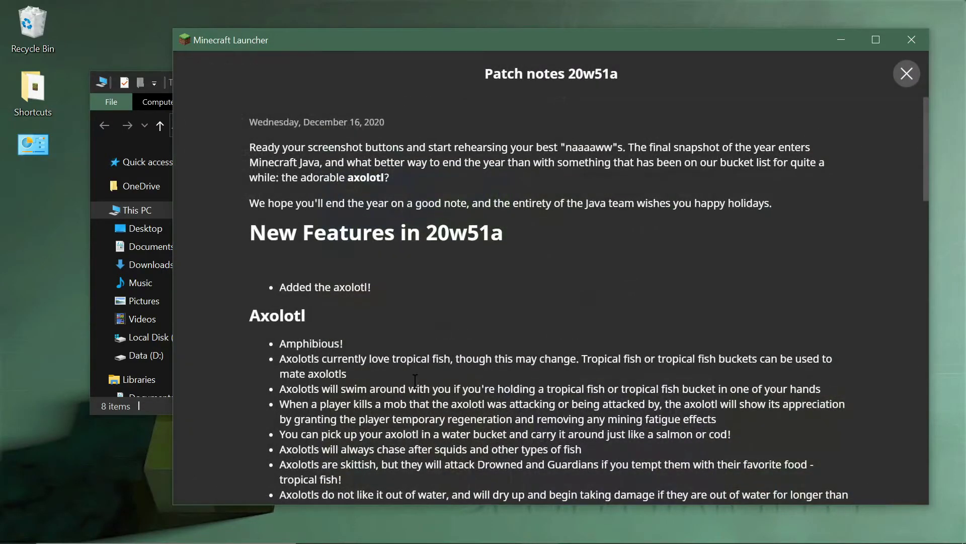
{"action": "scroll", "coordinate": [414, 381], "scroll_direction": "down", "scroll_amount": 20}
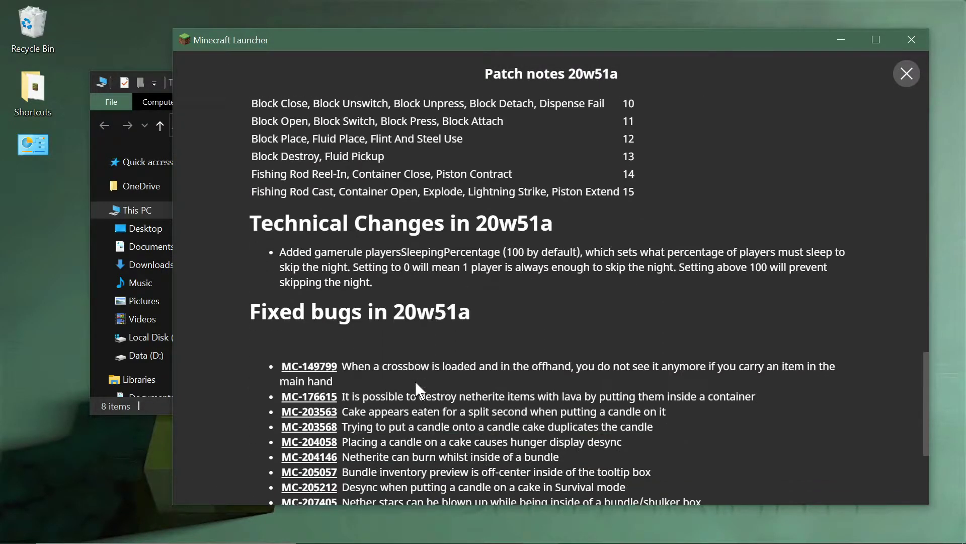
{"action": "scroll", "coordinate": [415, 381], "scroll_direction": "down", "scroll_amount": 3}
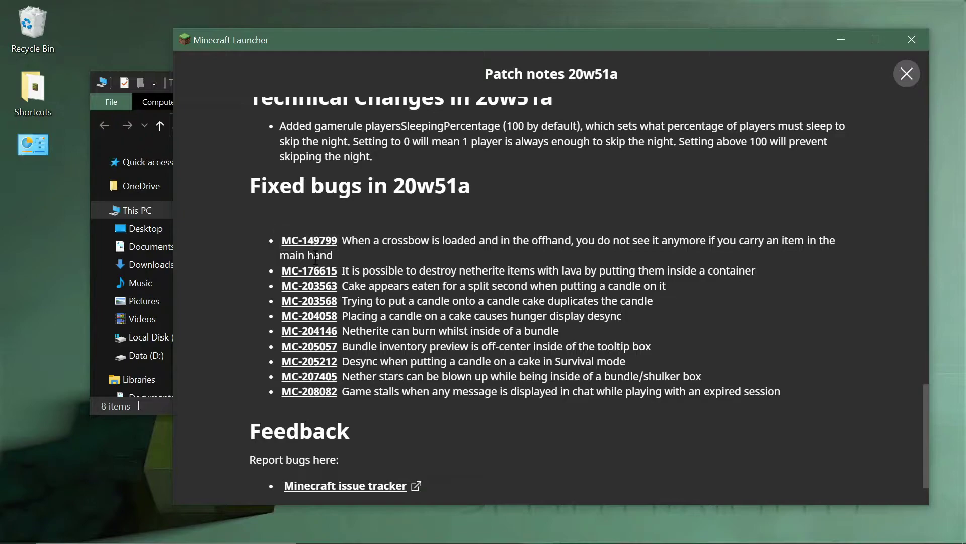
{"action": "scroll", "coordinate": [406, 416], "scroll_direction": "down", "scroll_amount": 2}
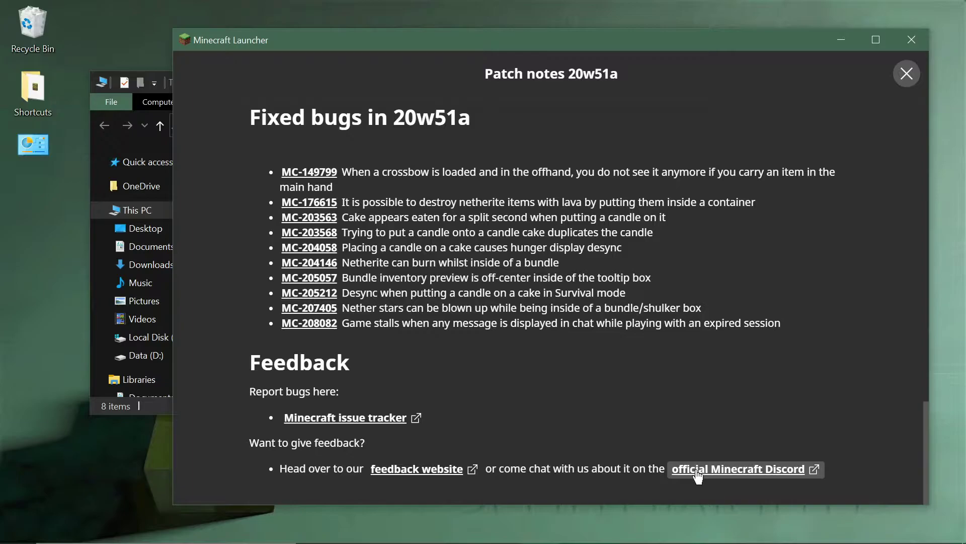
{"action": "scroll", "coordinate": [537, 285], "scroll_direction": "up", "scroll_amount": 10}
{"action": "scroll", "coordinate": [537, 285], "scroll_direction": "up", "scroll_amount": 10}
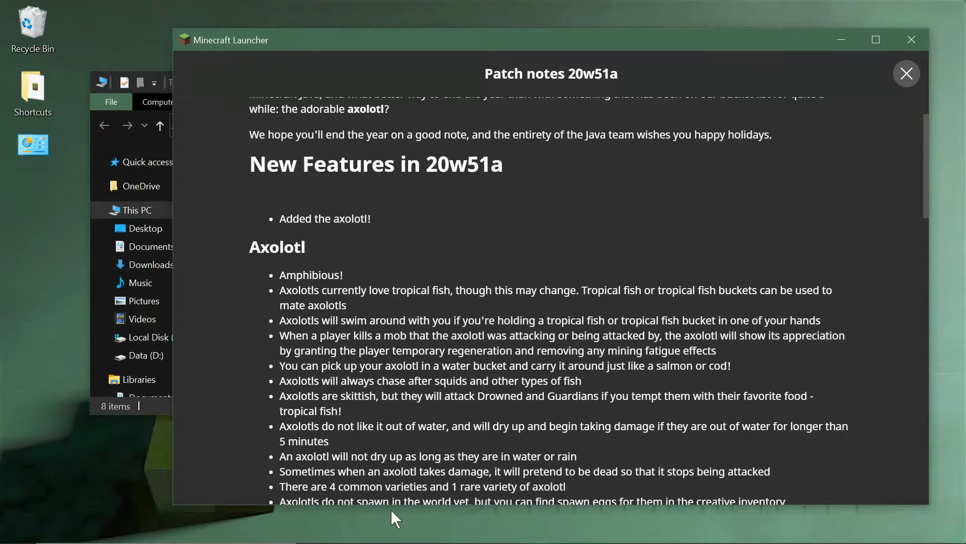
{"action": "scroll", "coordinate": [487, 285], "scroll_direction": "up", "scroll_amount": 2}
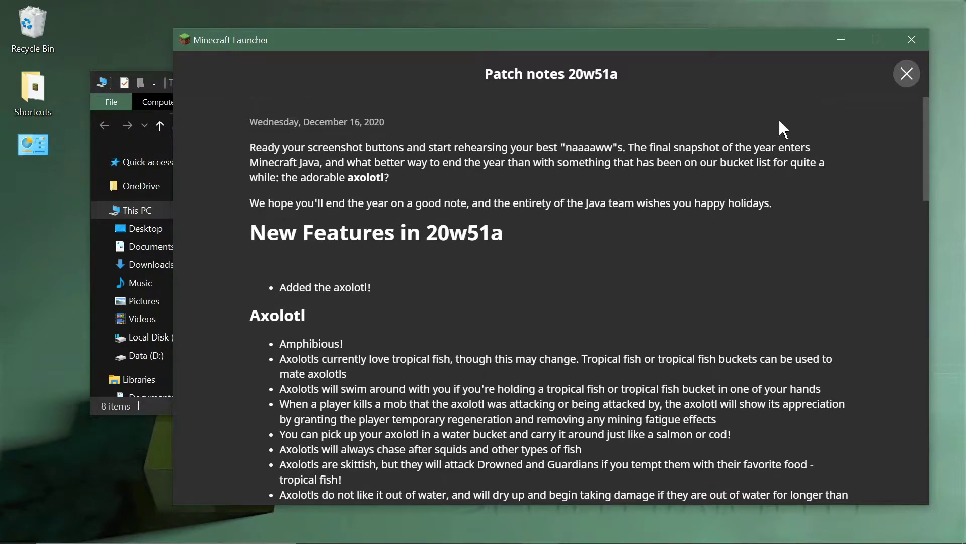
{"action": "left_click", "coordinate": [909, 80]}
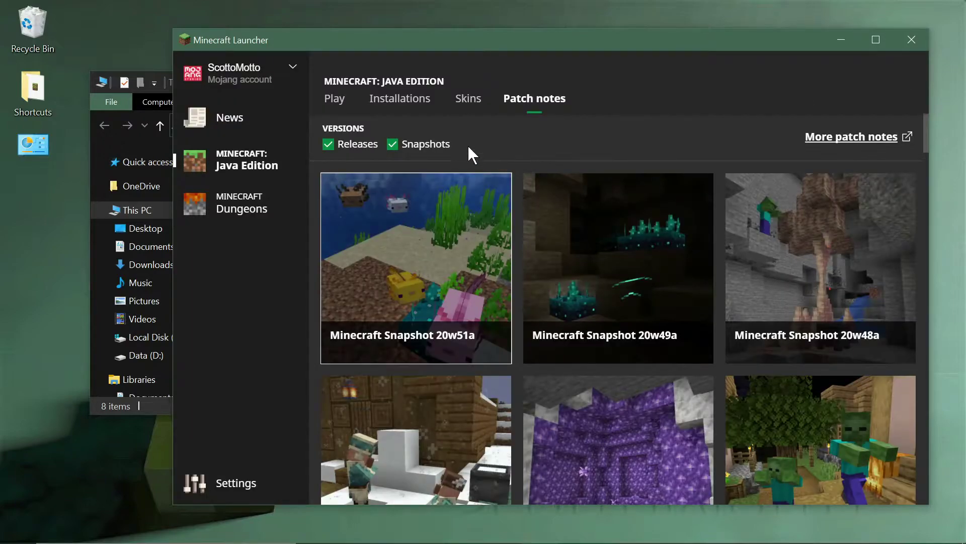
- Show snapshot installations and scroll down to the Latest snapshot 20w51a entry
{"action": "left_click", "coordinate": [385, 103]}
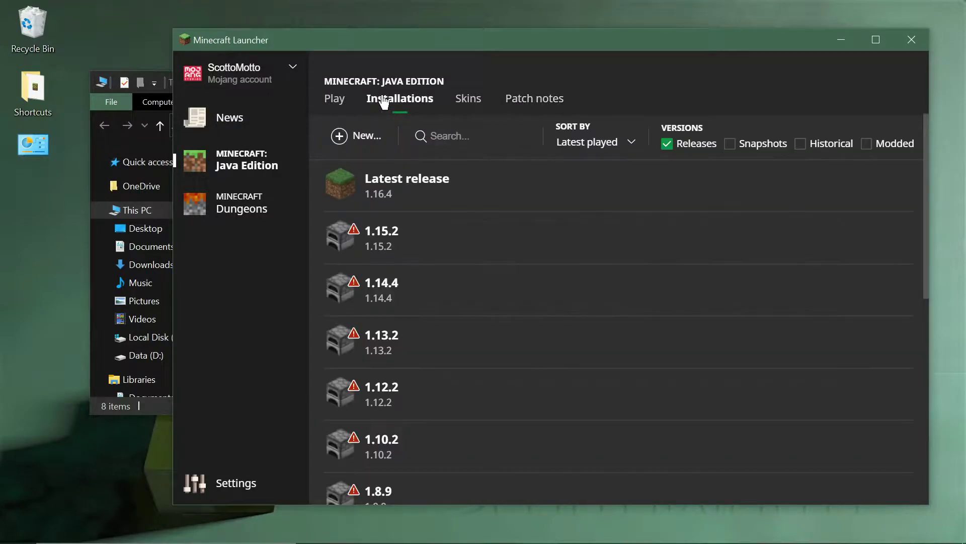
{"action": "left_click", "coordinate": [731, 143]}
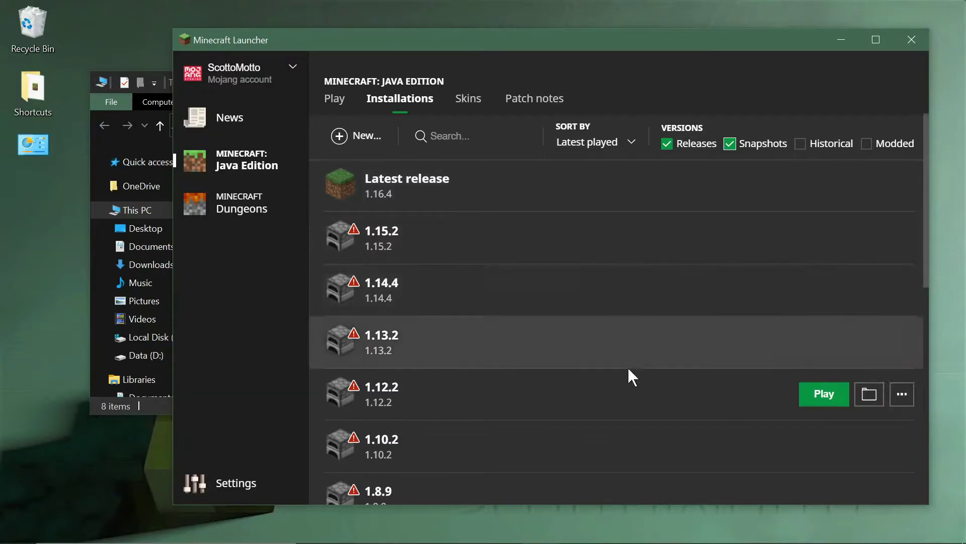
{"action": "scroll", "coordinate": [604, 369], "scroll_direction": "down", "scroll_amount": 3}
{"action": "scroll", "coordinate": [604, 368], "scroll_direction": "down", "scroll_amount": 3}
{"action": "scroll", "coordinate": [605, 368], "scroll_direction": "up", "scroll_amount": 6}
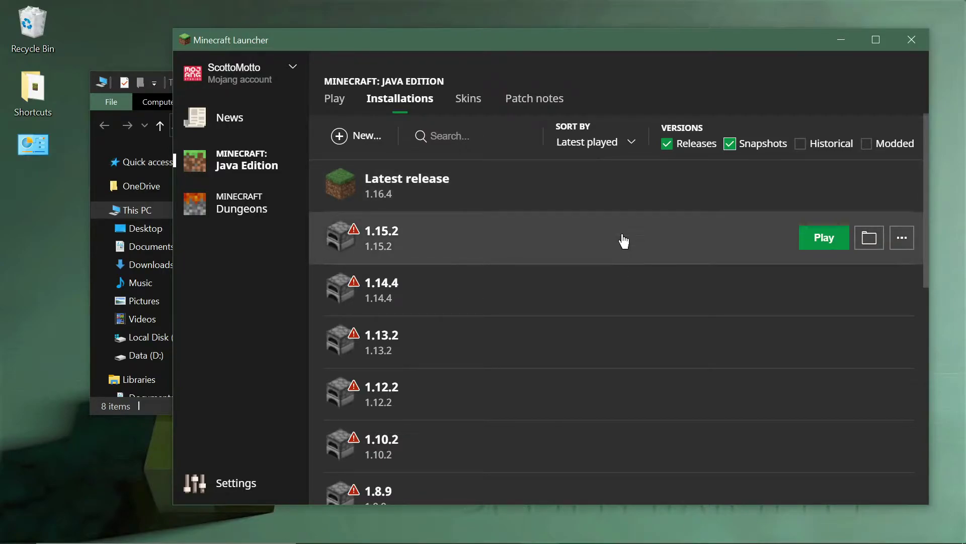
{"action": "scroll", "coordinate": [621, 252], "scroll_direction": "down", "scroll_amount": 5}
{"action": "scroll", "coordinate": [474, 440], "scroll_direction": "down", "scroll_amount": 2}
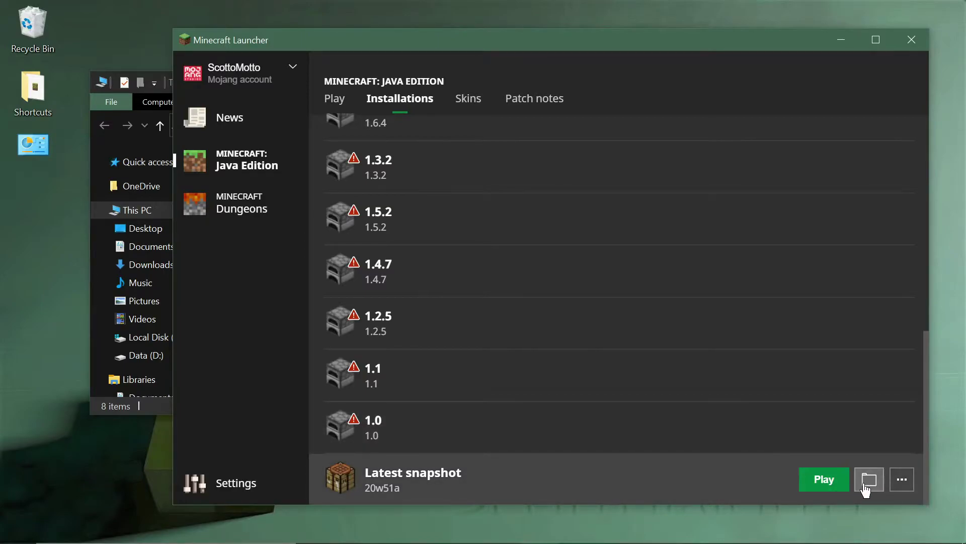
- Edit Latest snapshot and browse its MojangLauncher Profiles game directory without changing it
{"action": "left_click", "coordinate": [901, 485]}
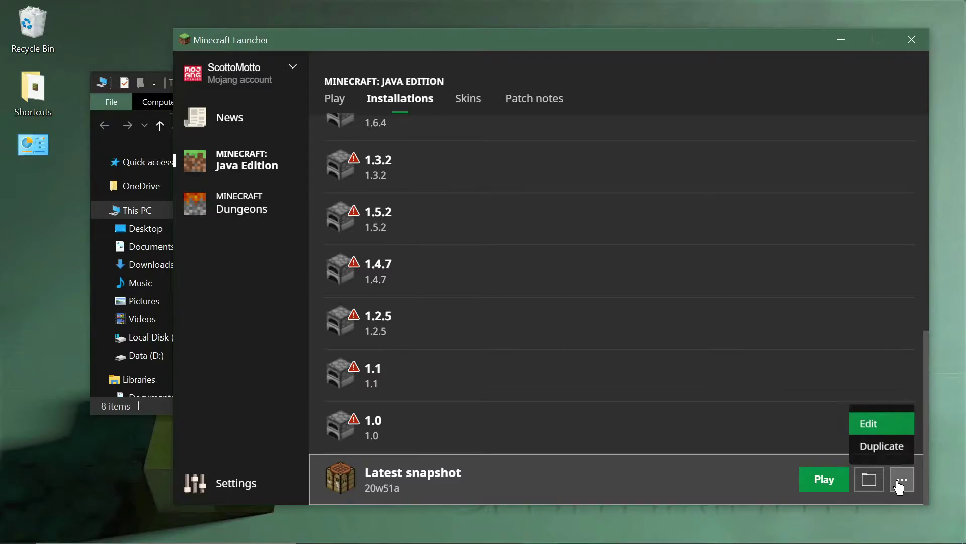
{"action": "left_click", "coordinate": [867, 423]}
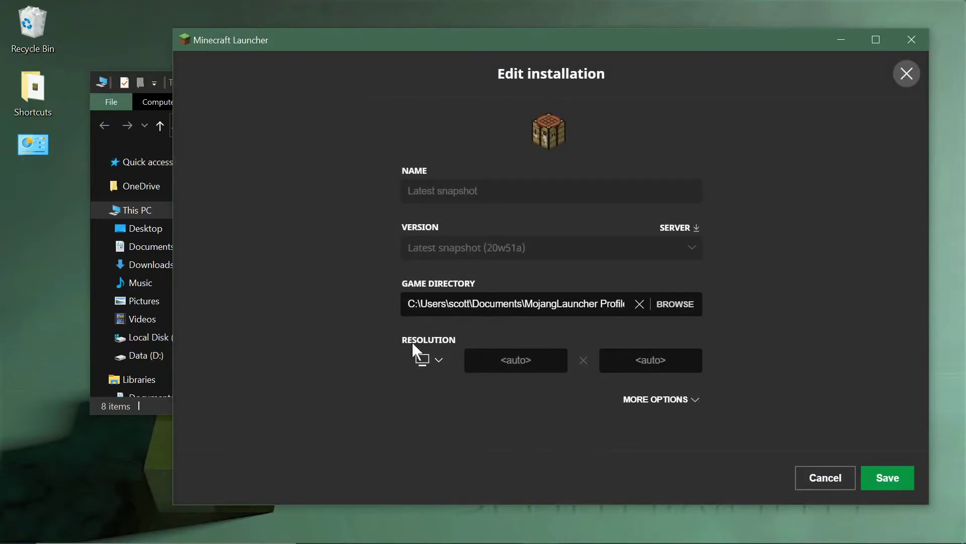
{"action": "left_click", "coordinate": [670, 305]}
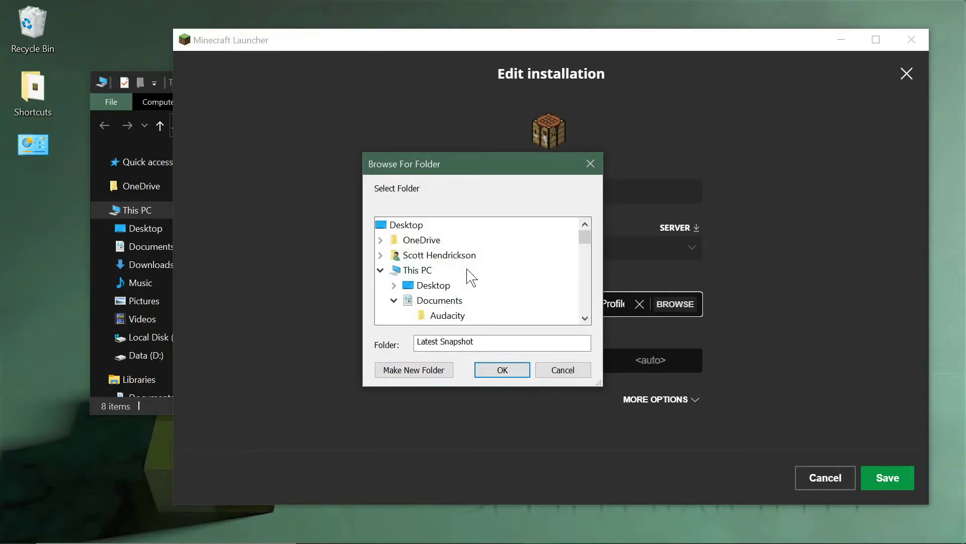
{"action": "scroll", "coordinate": [468, 274], "scroll_direction": "down", "scroll_amount": 2}
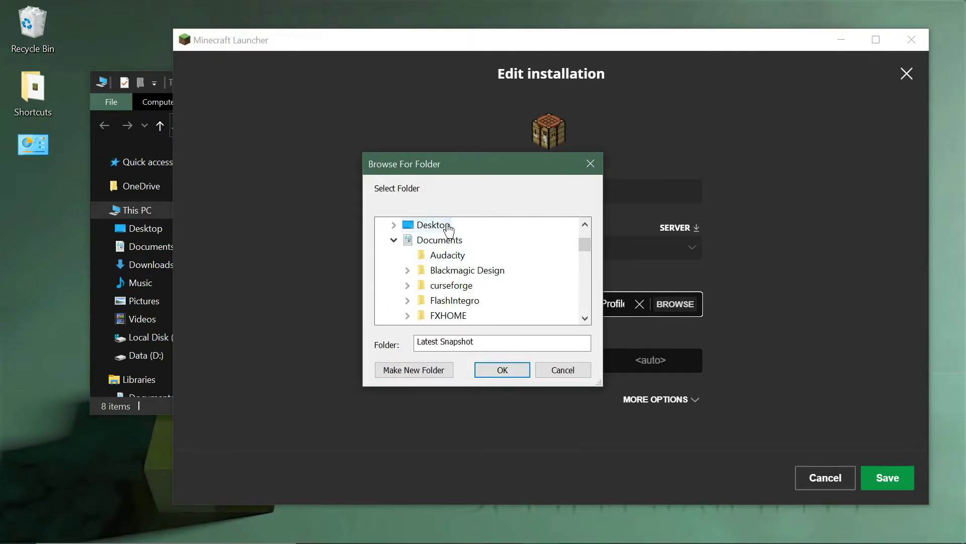
{"action": "scroll", "coordinate": [477, 297], "scroll_direction": "down", "scroll_amount": 2}
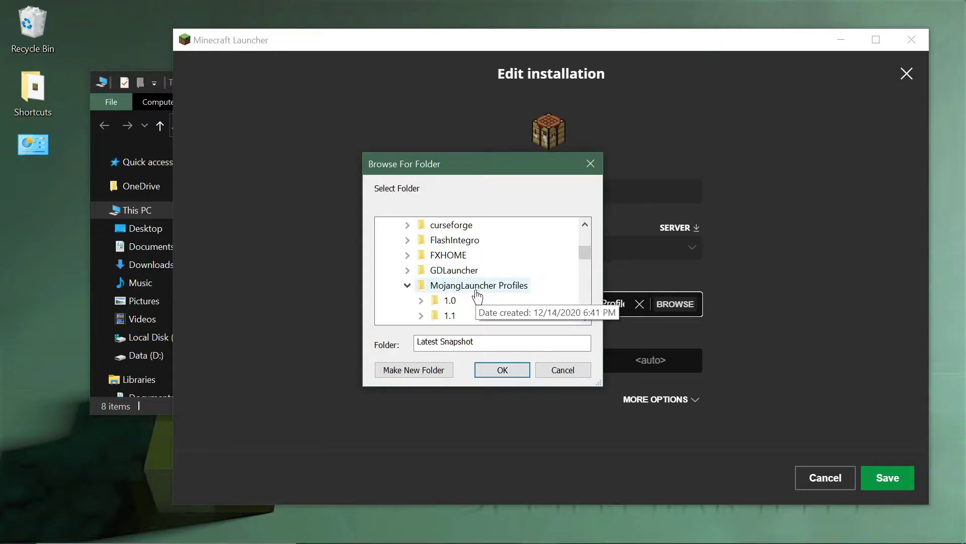
{"action": "left_click", "coordinate": [472, 290]}
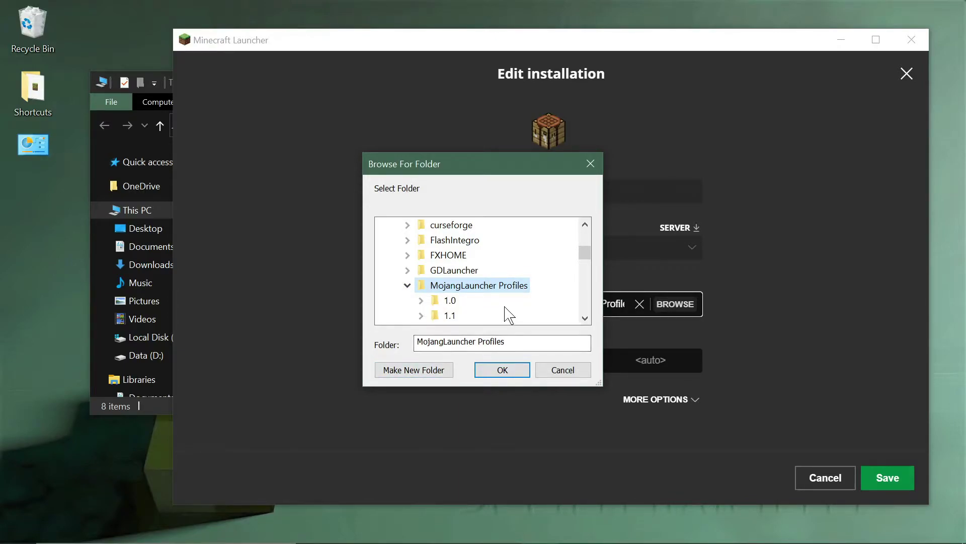
{"action": "scroll", "coordinate": [508, 315], "scroll_direction": "down", "scroll_amount": 3}
{"action": "scroll", "coordinate": [509, 314], "scroll_direction": "down", "scroll_amount": 2}
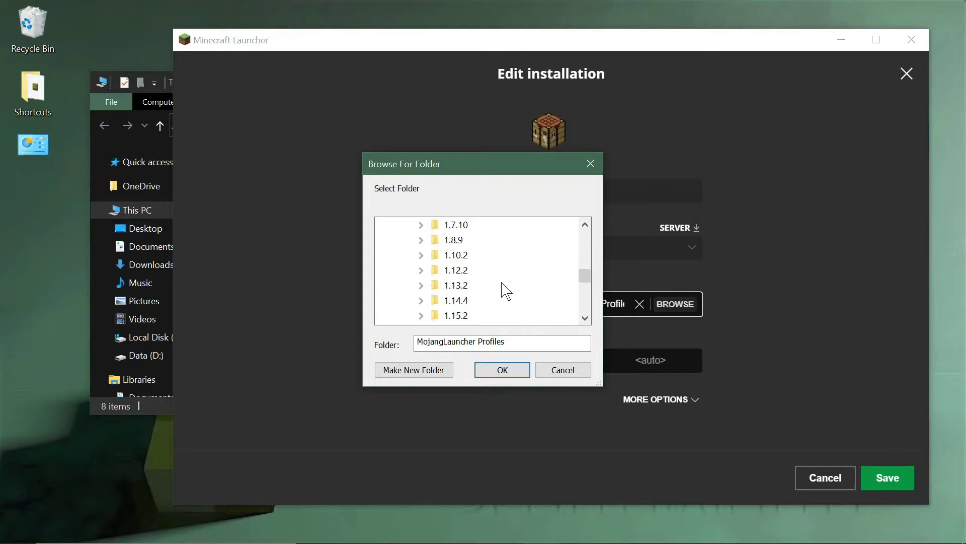
{"action": "scroll", "coordinate": [506, 290], "scroll_direction": "down", "scroll_amount": 2}
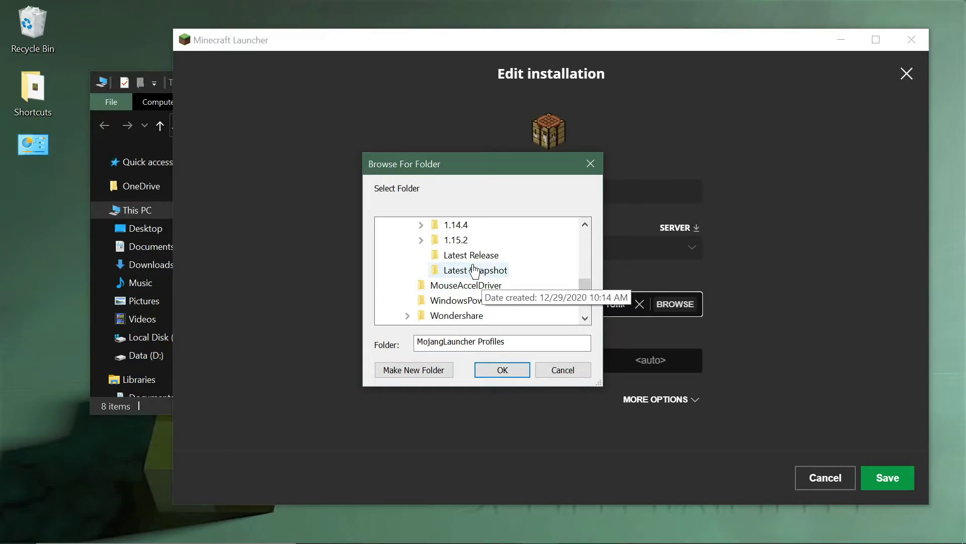
{"action": "left_click", "coordinate": [571, 370]}
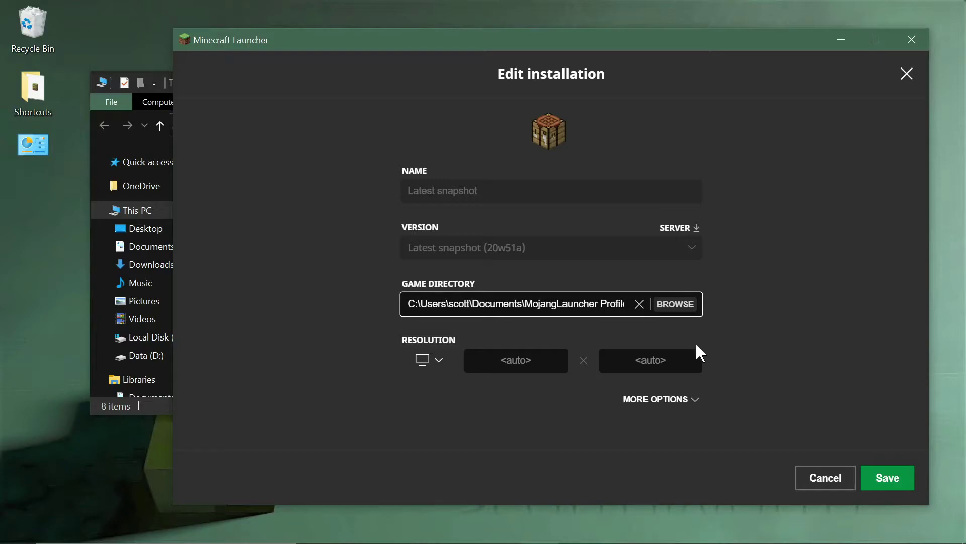
- Save the Latest snapshot installation and check its empty Latest Snapshot game folder
{"action": "left_click", "coordinate": [886, 478]}
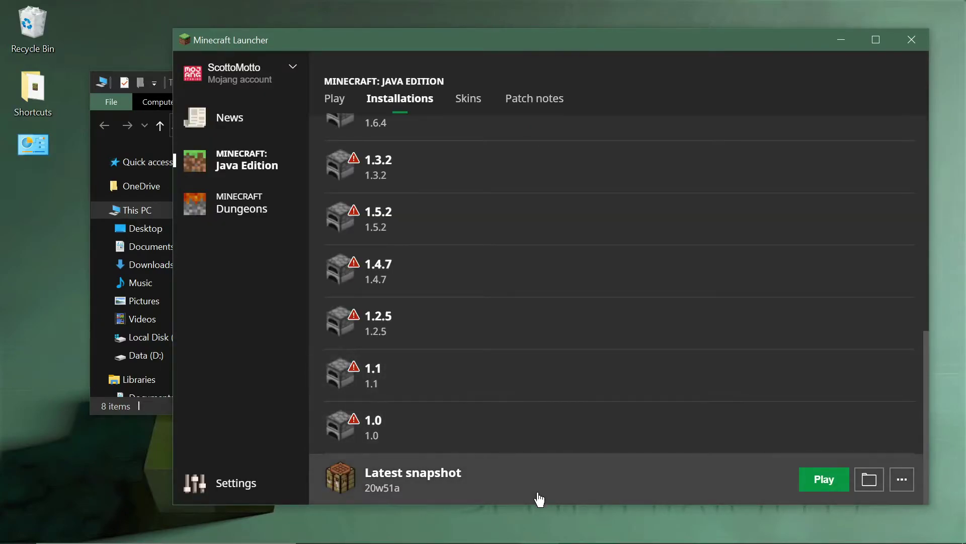
{"action": "left_click", "coordinate": [869, 478]}
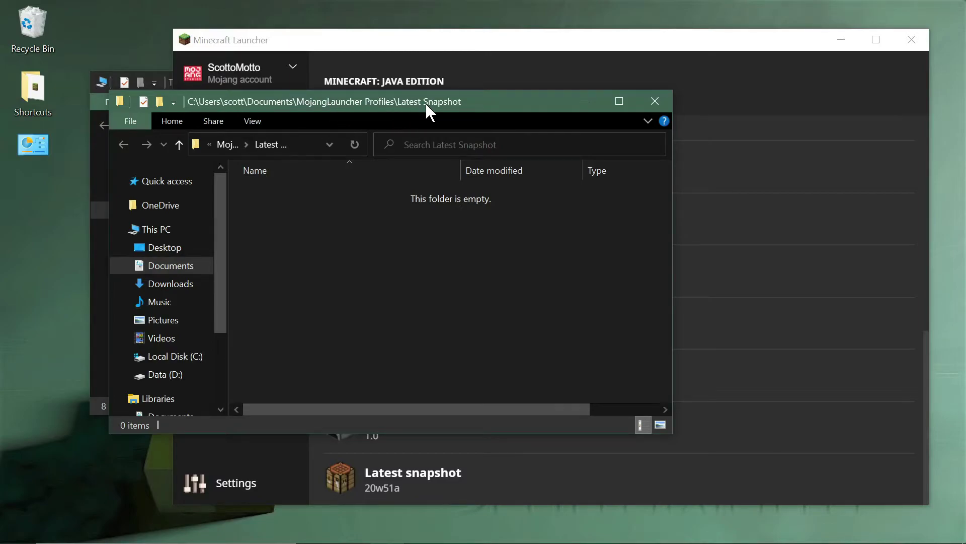
{"action": "left_click", "coordinate": [653, 102]}
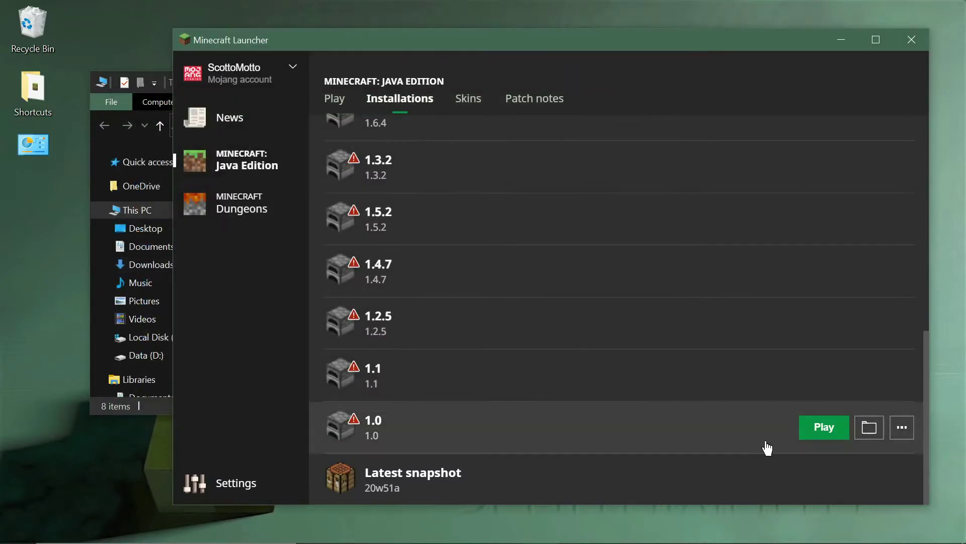
- Launch Latest snapshot 20w51a and let its 73.46 MB download nearly finish
{"action": "left_click", "coordinate": [820, 482]}
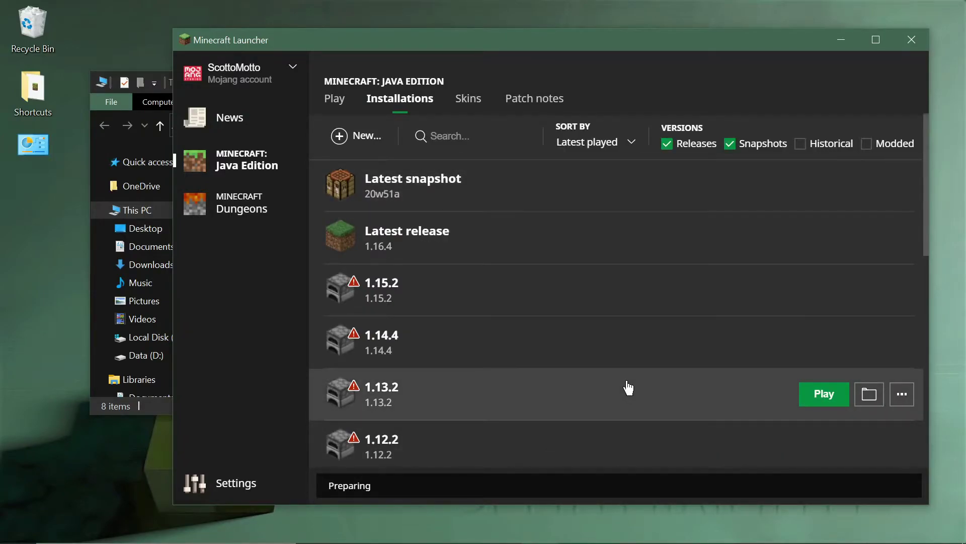
{"action": "scroll", "coordinate": [628, 387], "scroll_direction": "down", "scroll_amount": 10}
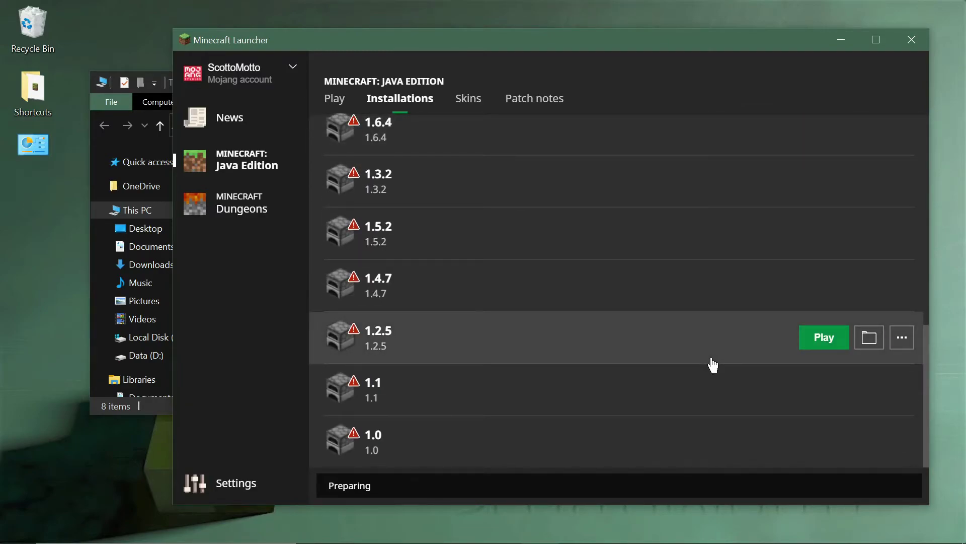
{"action": "scroll", "coordinate": [602, 190], "scroll_direction": "up", "scroll_amount": 10}
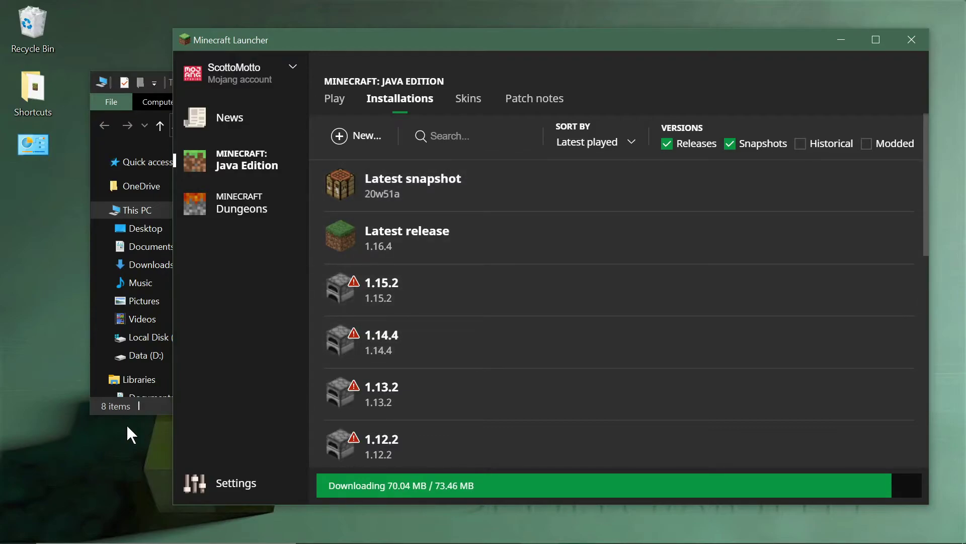
- Browse Documents > MojangLauncher Profiles > Latest Snapshot to see the new logs, resourcepacks and saves folders
{"action": "left_click", "coordinate": [159, 401]}
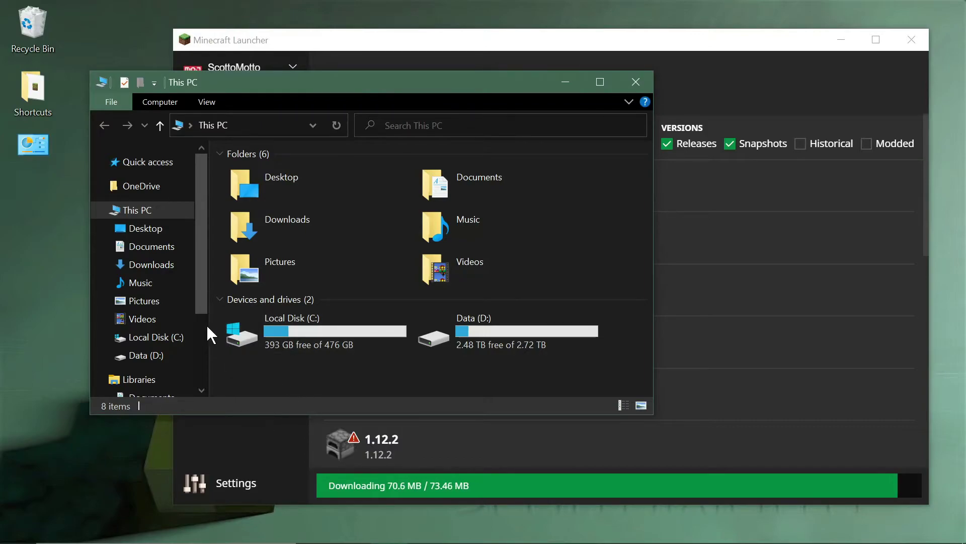
{"action": "left_click", "coordinate": [137, 246]}
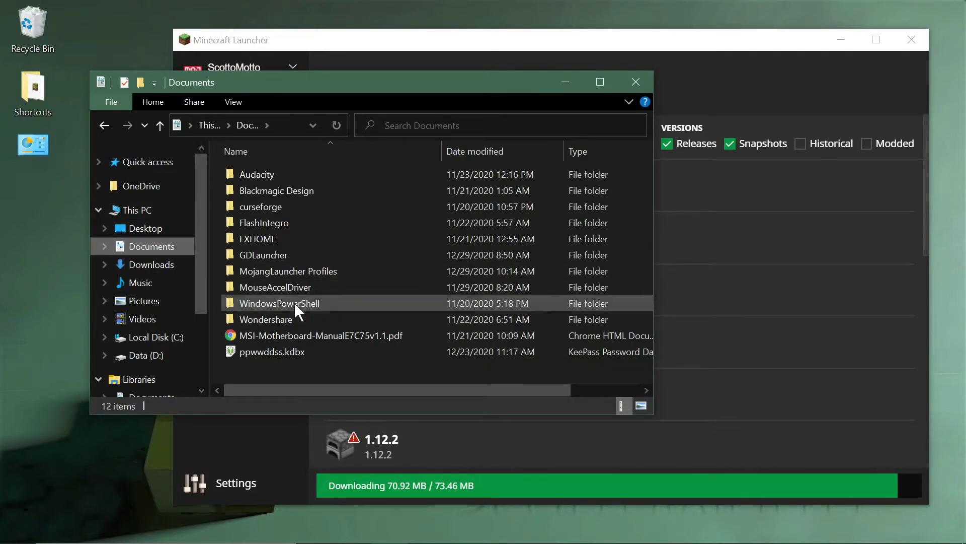
{"action": "double_click", "coordinate": [287, 270]}
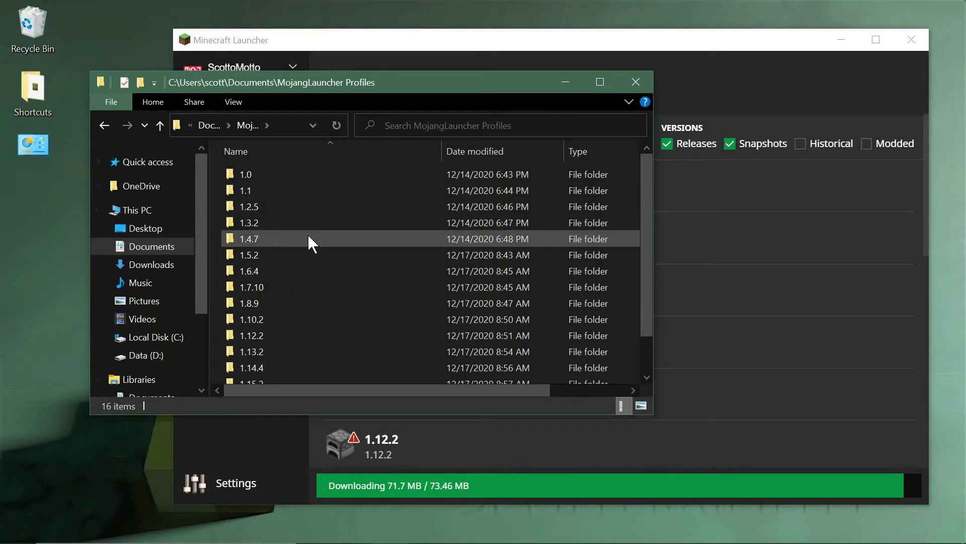
{"action": "scroll", "coordinate": [309, 271], "scroll_direction": "down", "scroll_amount": 1}
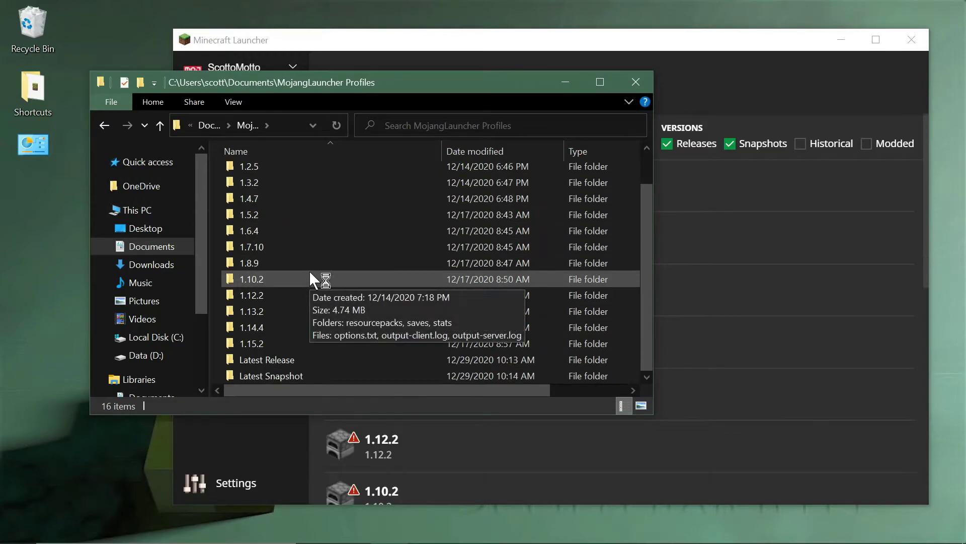
{"action": "double_click", "coordinate": [282, 369]}
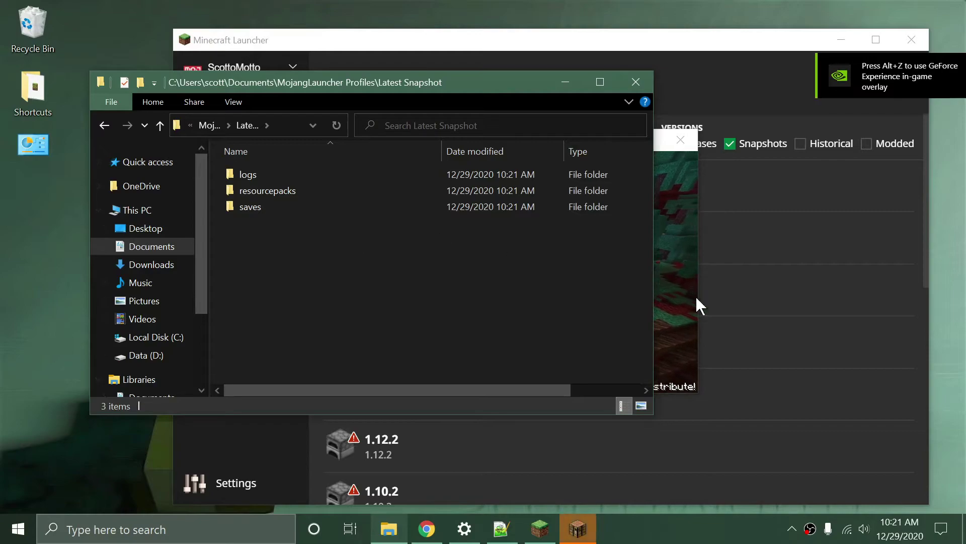
- In the 20w51a game, open Create New World from Singleplayer, then cancel back to the title screen
{"action": "left_click", "coordinate": [663, 284]}
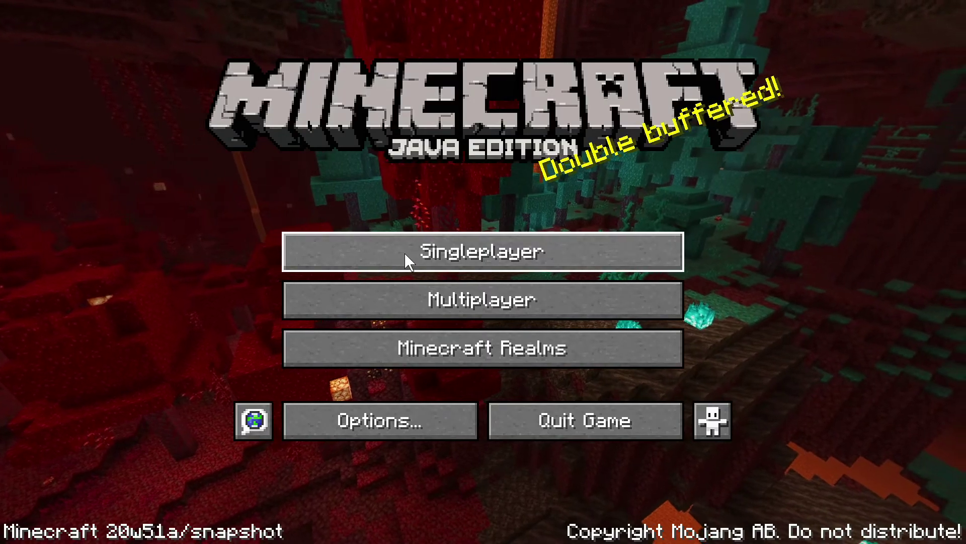
{"action": "left_click", "coordinate": [404, 253]}
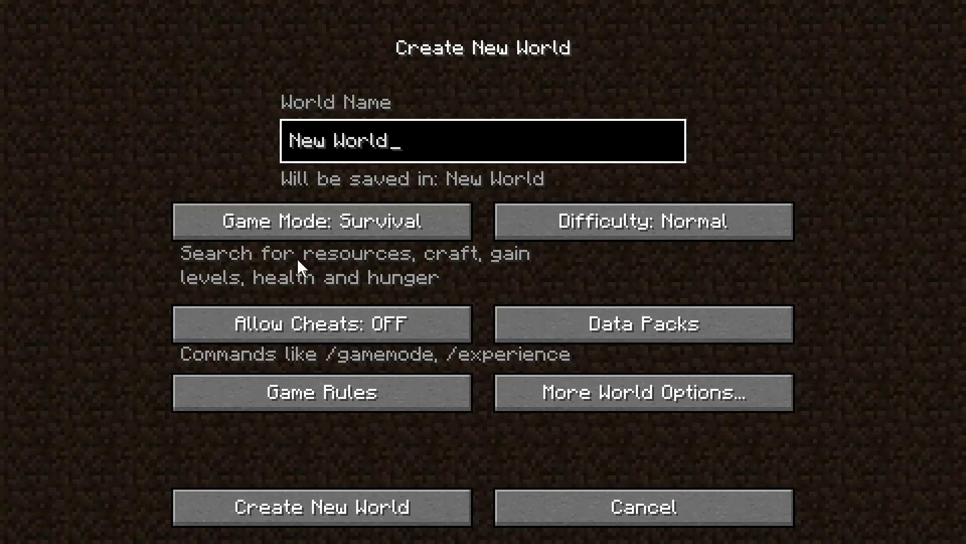
{"action": "left_click", "coordinate": [536, 490]}
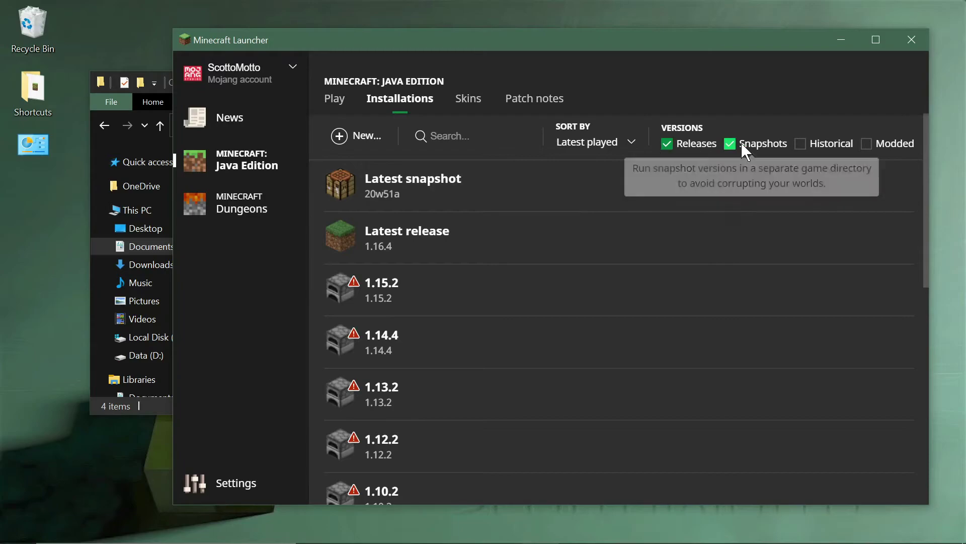
{"action": "left_click", "coordinate": [730, 144]}
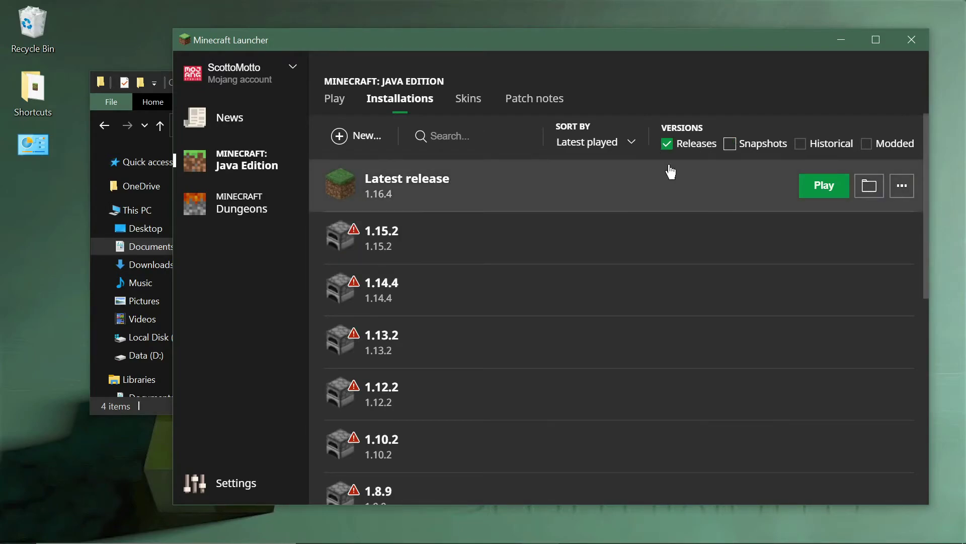
{"action": "left_click", "coordinate": [730, 143]}
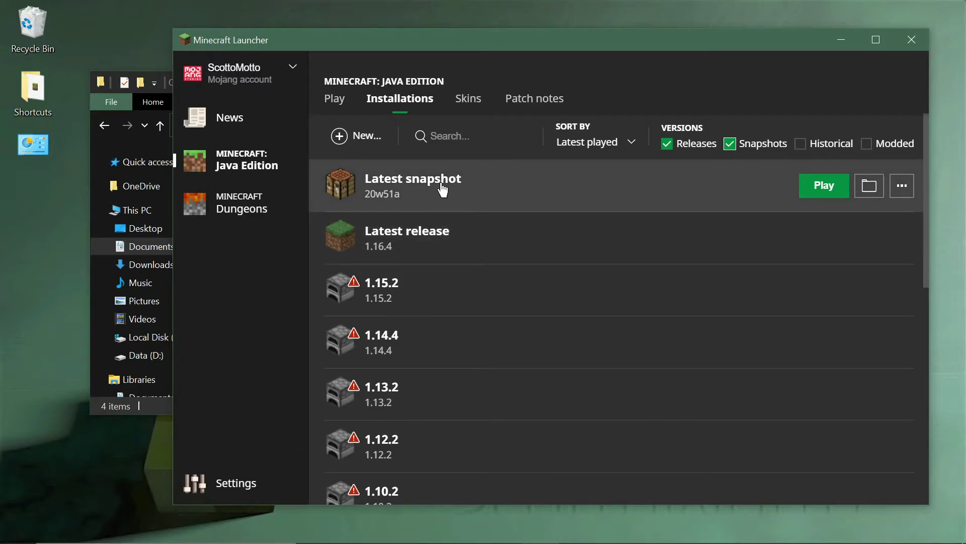
{"action": "left_click", "coordinate": [354, 144]}
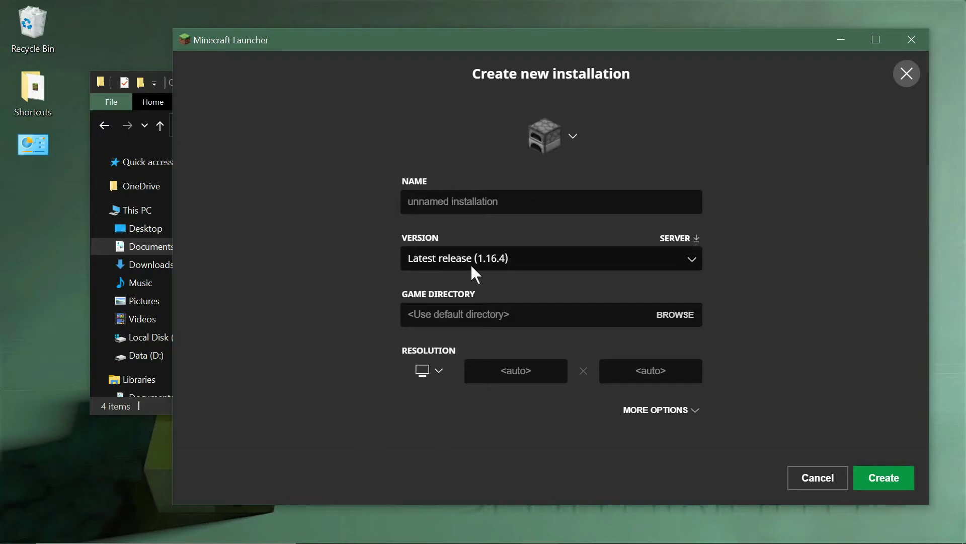
{"action": "left_click", "coordinate": [535, 256]}
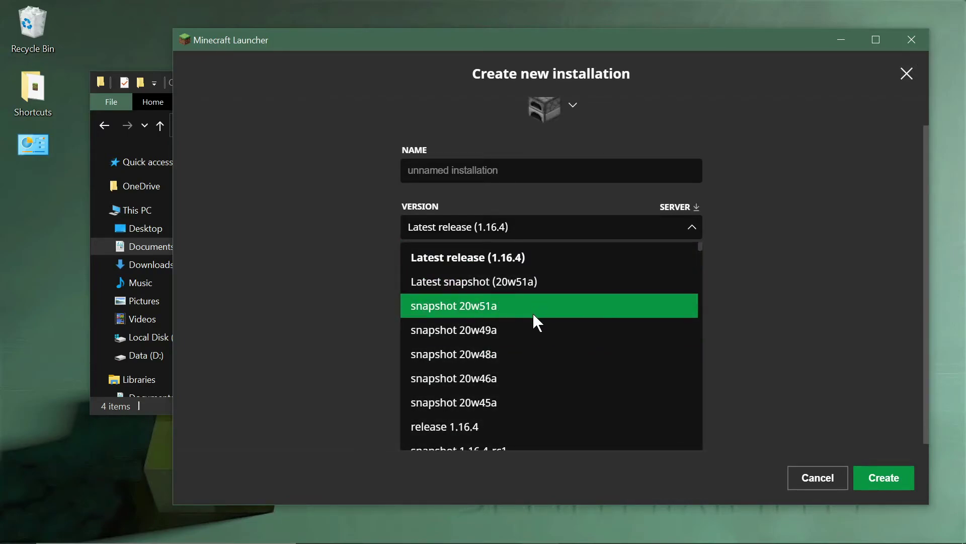
{"action": "scroll", "coordinate": [533, 319], "scroll_direction": "down", "scroll_amount": 20}
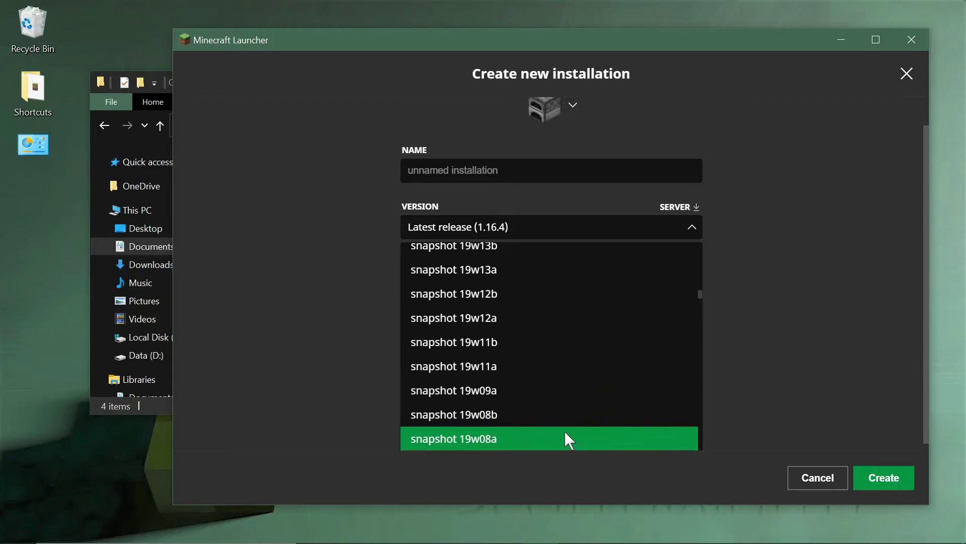
{"action": "scroll", "coordinate": [575, 334], "scroll_direction": "up", "scroll_amount": 3}
{"action": "scroll", "coordinate": [574, 335], "scroll_direction": "up", "scroll_amount": 8}
{"action": "scroll", "coordinate": [573, 331], "scroll_direction": "up", "scroll_amount": 10}
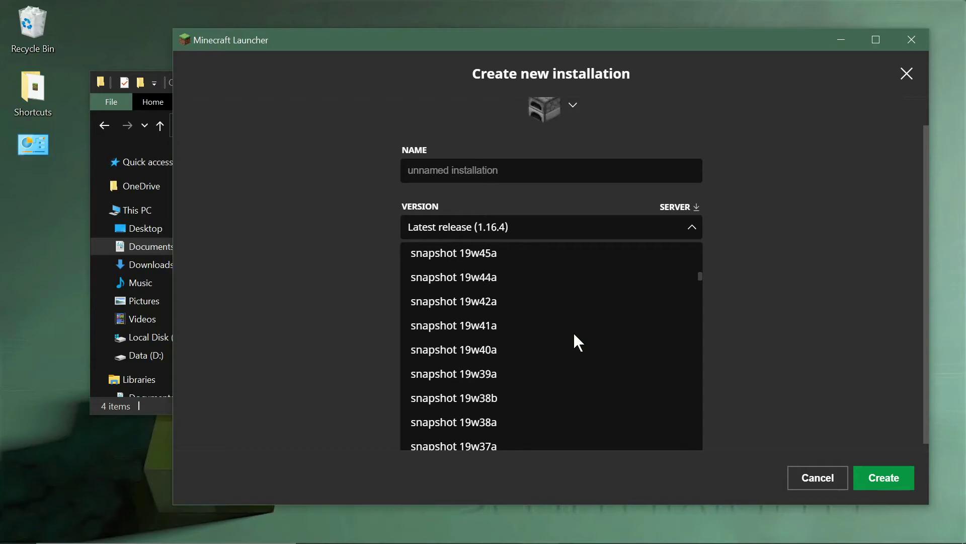
{"action": "left_click", "coordinate": [818, 478]}
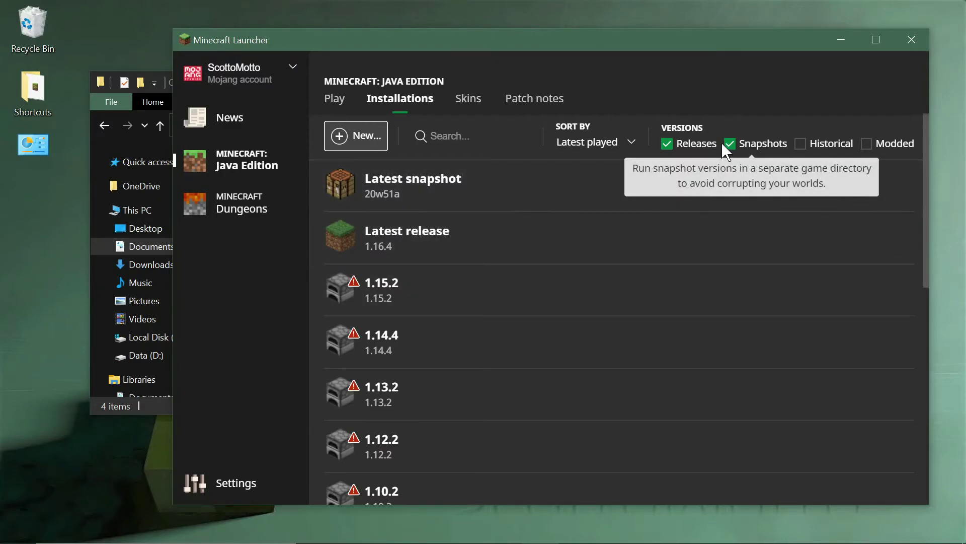
{"action": "left_click", "coordinate": [724, 144]}
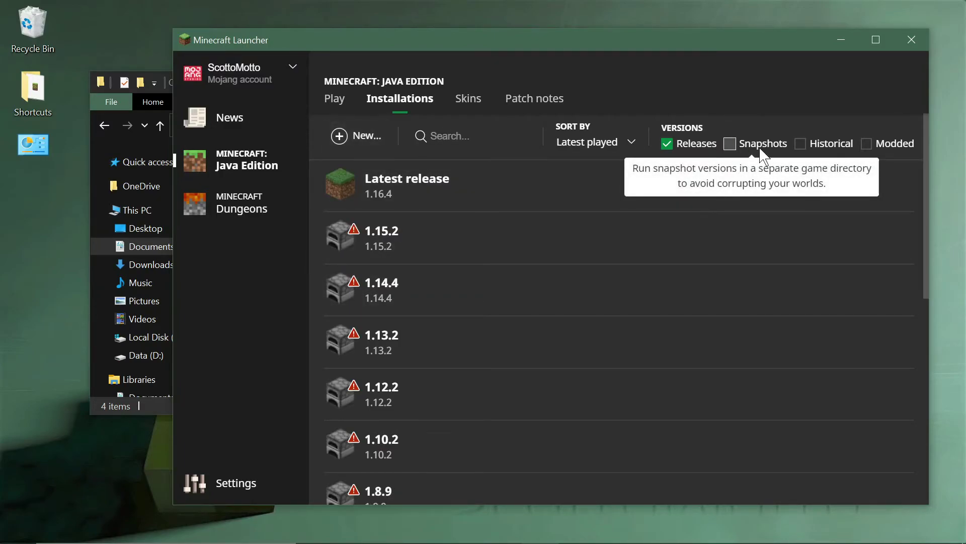
{"action": "left_click", "coordinate": [801, 143]}
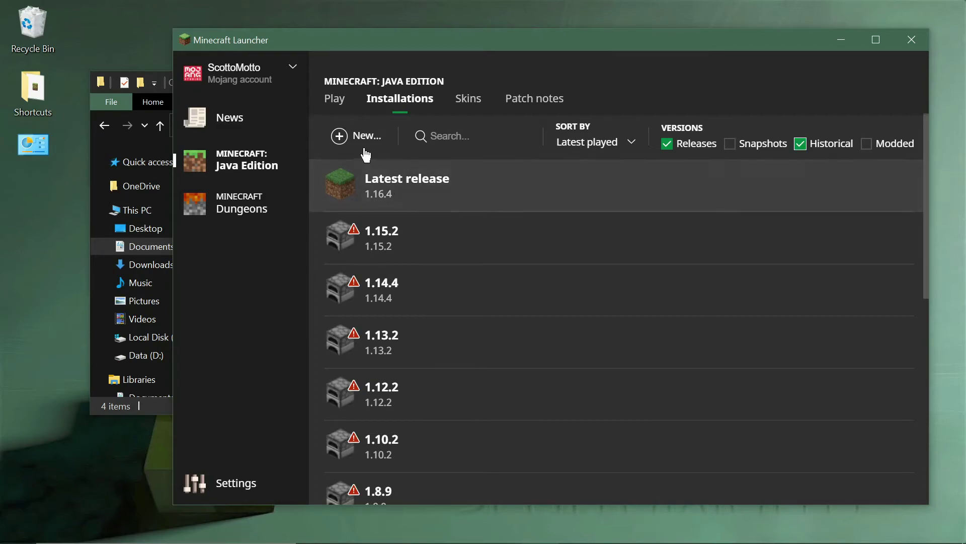
{"action": "left_click", "coordinate": [800, 144]}
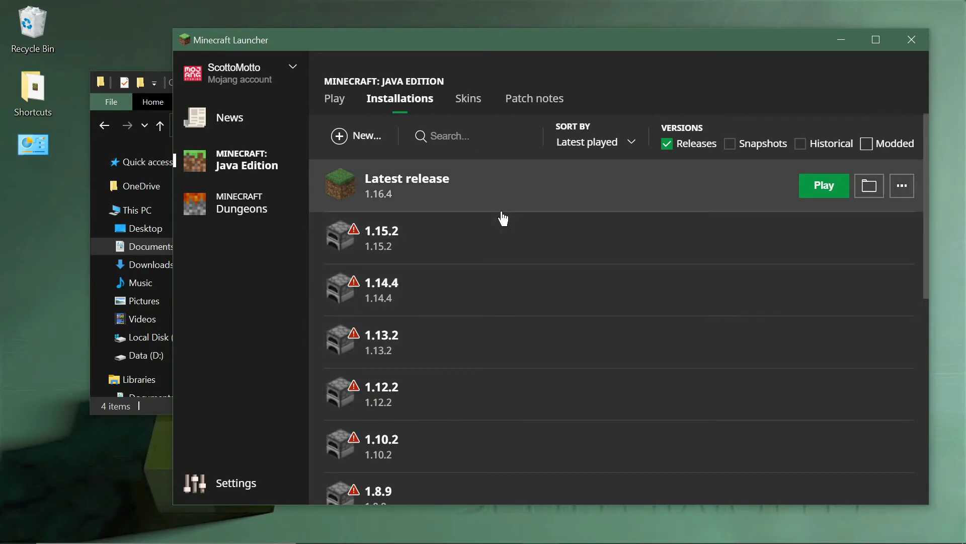
{"action": "scroll", "coordinate": [471, 349], "scroll_direction": "down", "scroll_amount": 8}
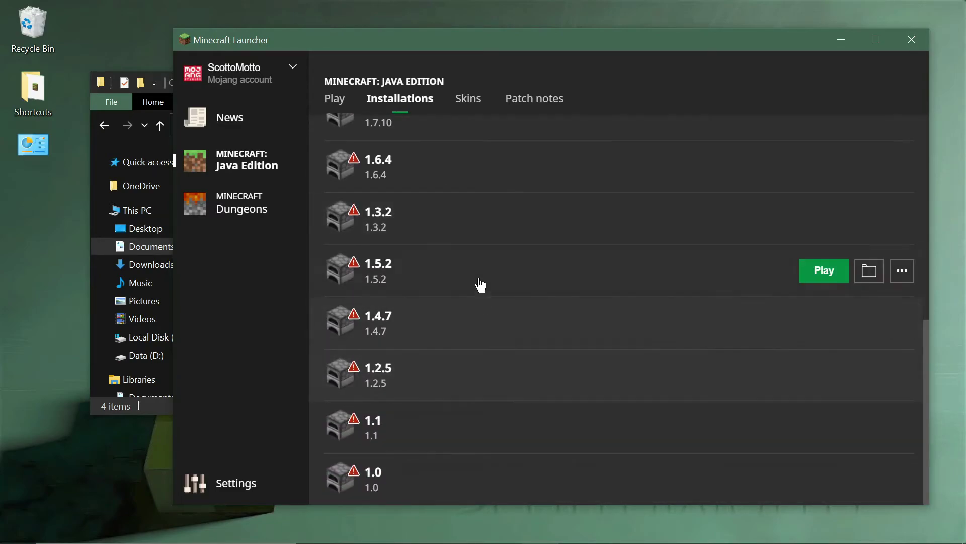
{"action": "scroll", "coordinate": [479, 280], "scroll_direction": "up", "scroll_amount": 8}
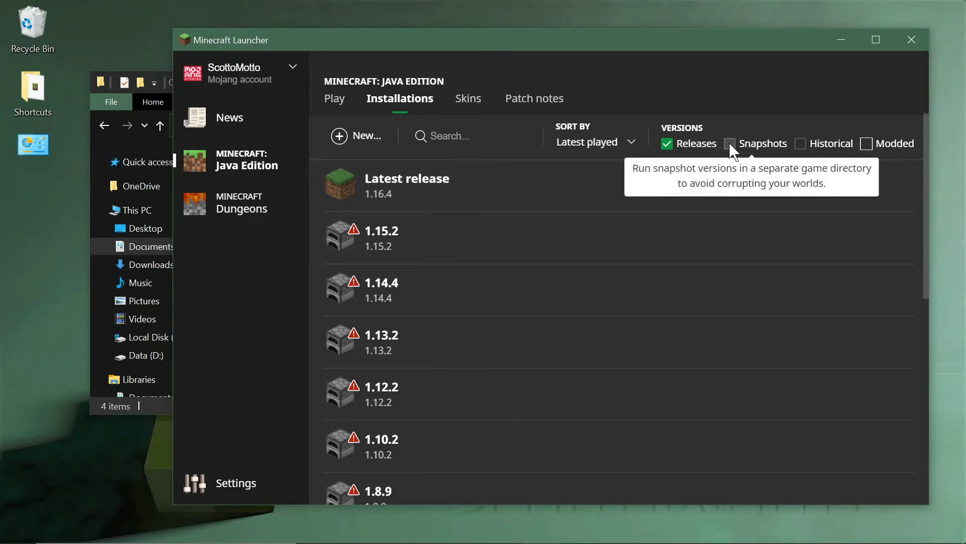
{"action": "left_click", "coordinate": [729, 143]}
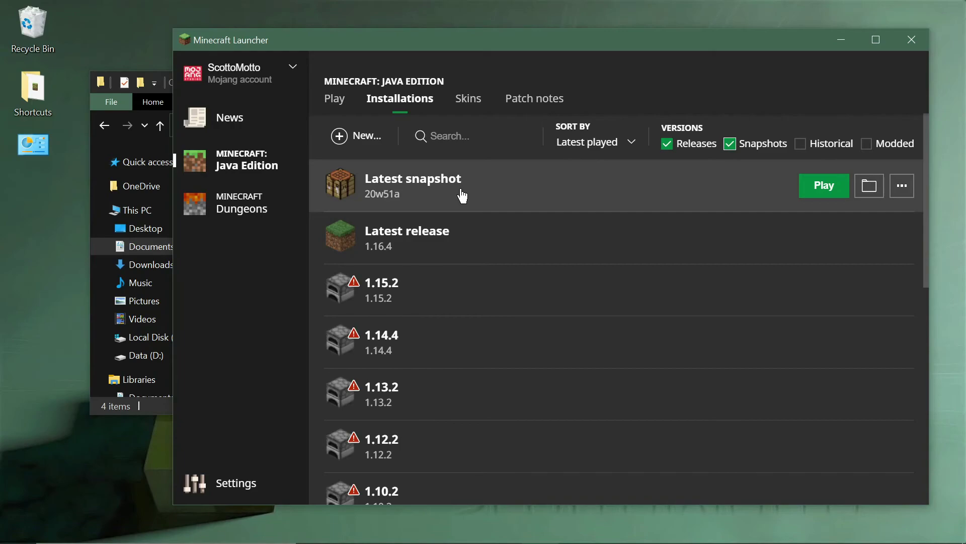
- Return to the Java Edition patch notes and scroll past snapshots 20w51a–20w45a
{"action": "left_click", "coordinate": [531, 98]}
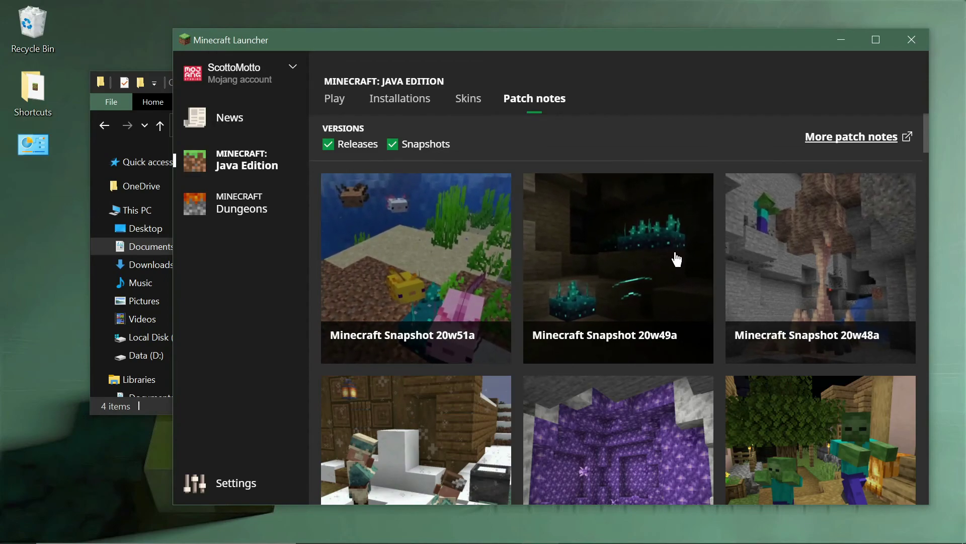
{"action": "scroll", "coordinate": [464, 395], "scroll_direction": "down", "scroll_amount": 2}
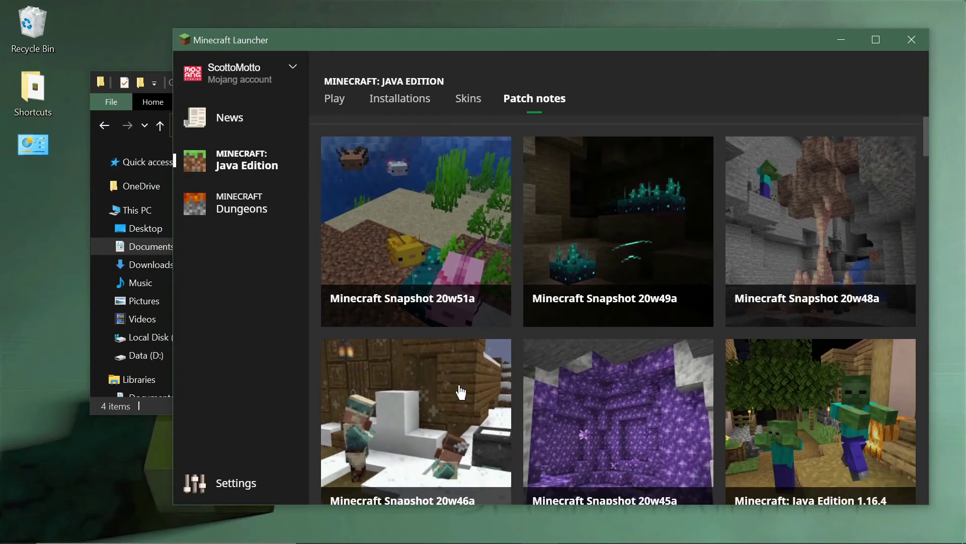